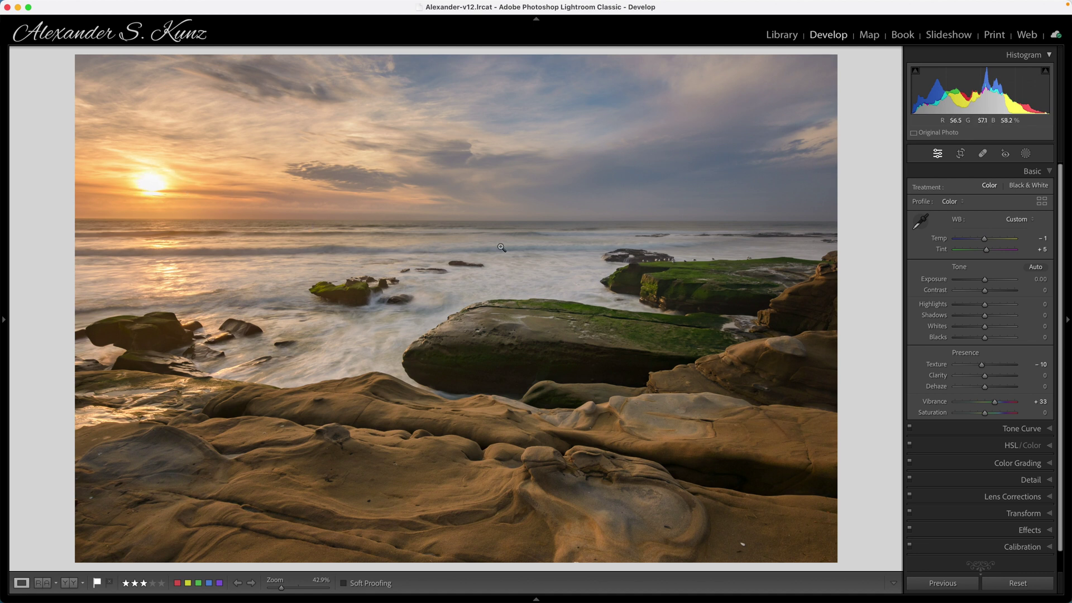
# Step: Create a new radial gradient mask as an ellipse around the overexposed sun
pyautogui.click(1026, 153)
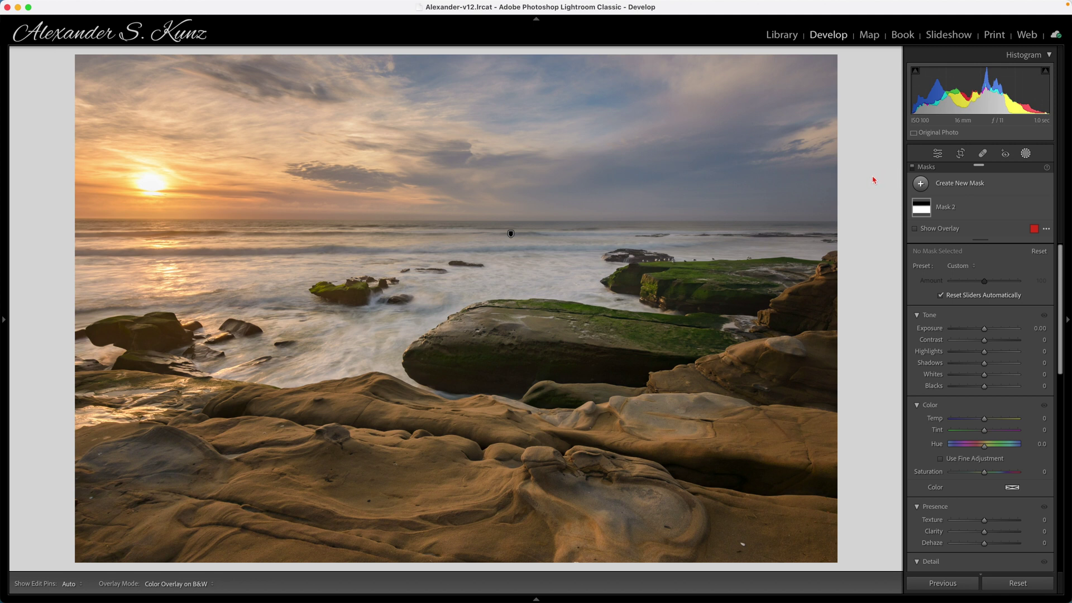
pyautogui.click(921, 183)
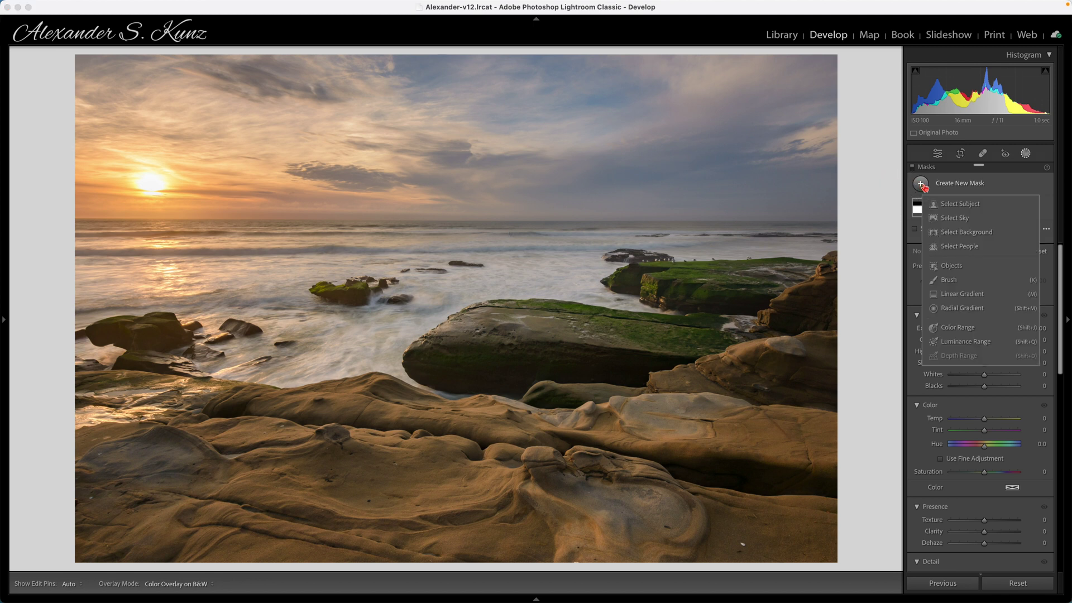
pyautogui.click(966, 308)
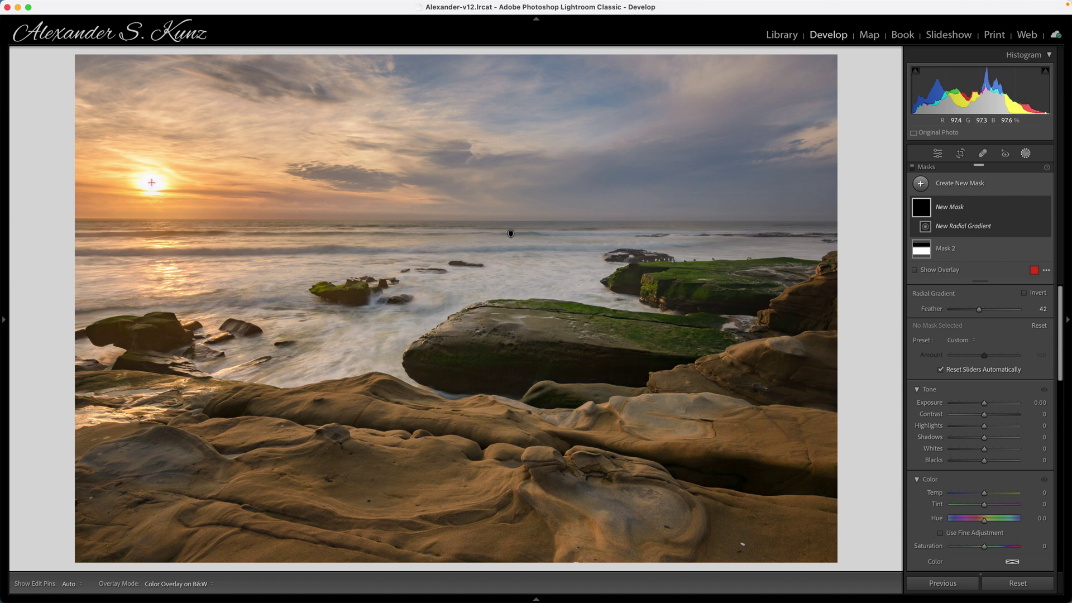
pyautogui.moveTo(150, 180); pyautogui.dragTo(211, 215)
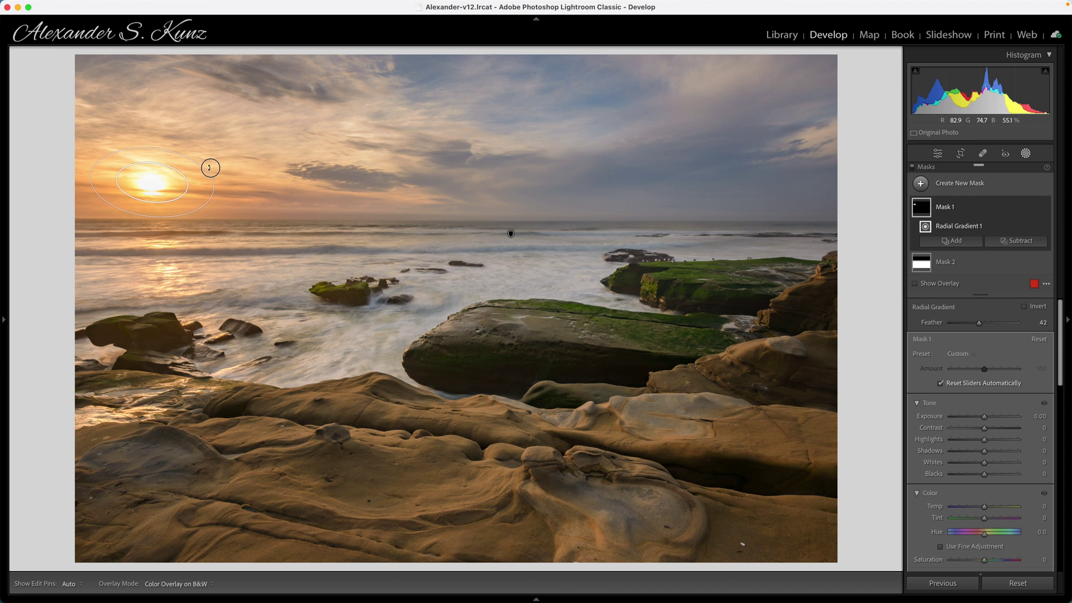
# Step: Widen the gradient's outer ellipse slightly and raise Feather to 47 for a softer edge
pyautogui.click(209, 167)
pyautogui.moveTo(212, 191); pyautogui.dragTo(216, 191)
pyautogui.moveTo(148, 204); pyautogui.dragTo(149, 202)
pyautogui.scroll(-1, 981, 439)
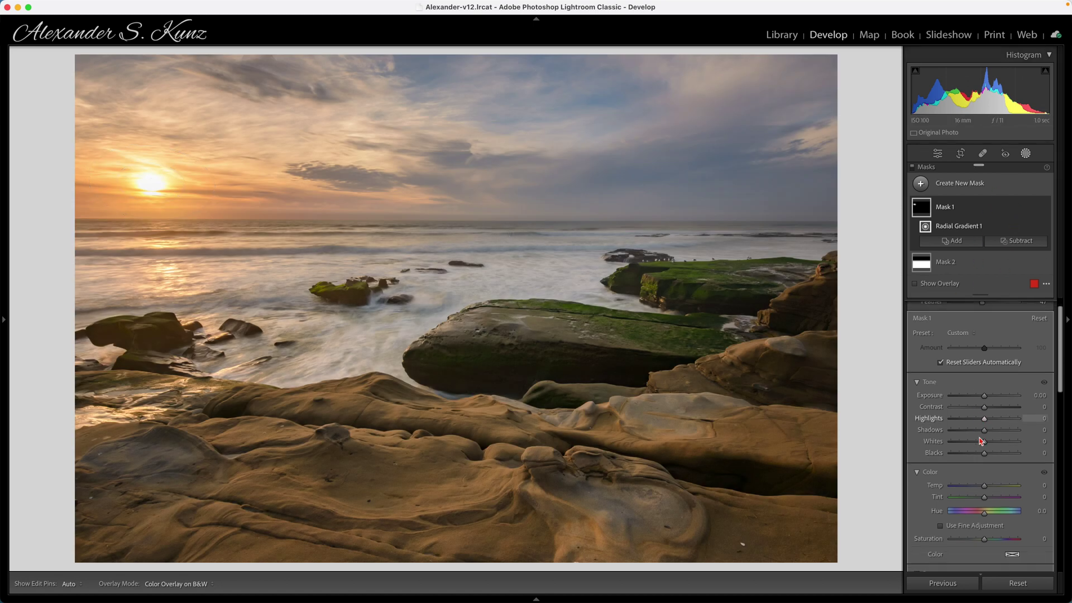
pyautogui.scroll(-5, 980, 440)
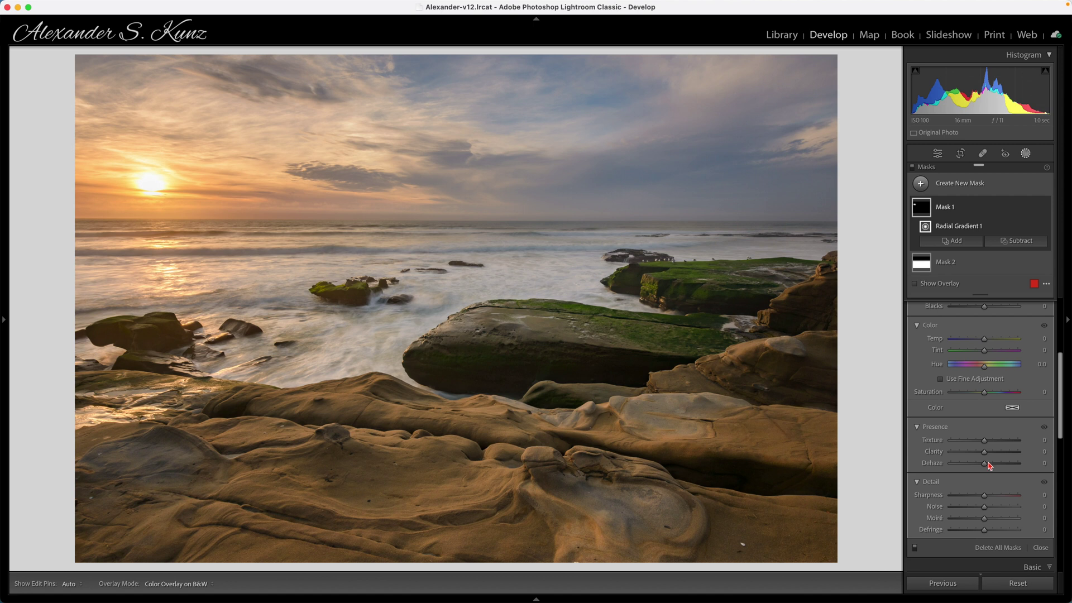
# Step: Lower Dehaze inside the sun mask to -100 for a soft hazy glow
pyautogui.moveTo(985, 463); pyautogui.dragTo(949, 464)
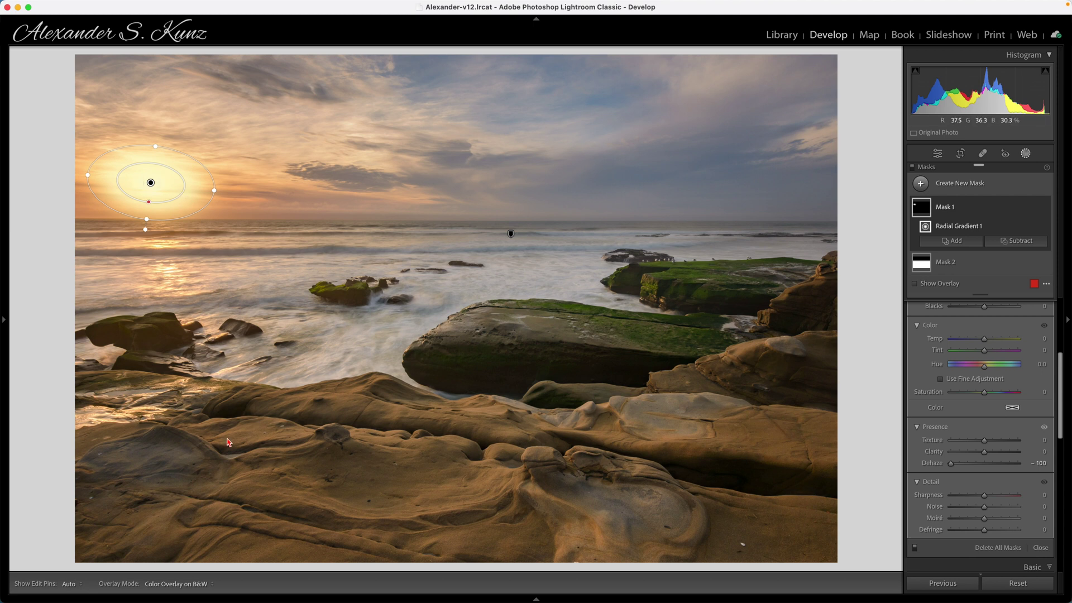
# Step: Set Show Edit Pins to Never and ease the mask's Dehaze back to about -40
pyautogui.click(69, 583)
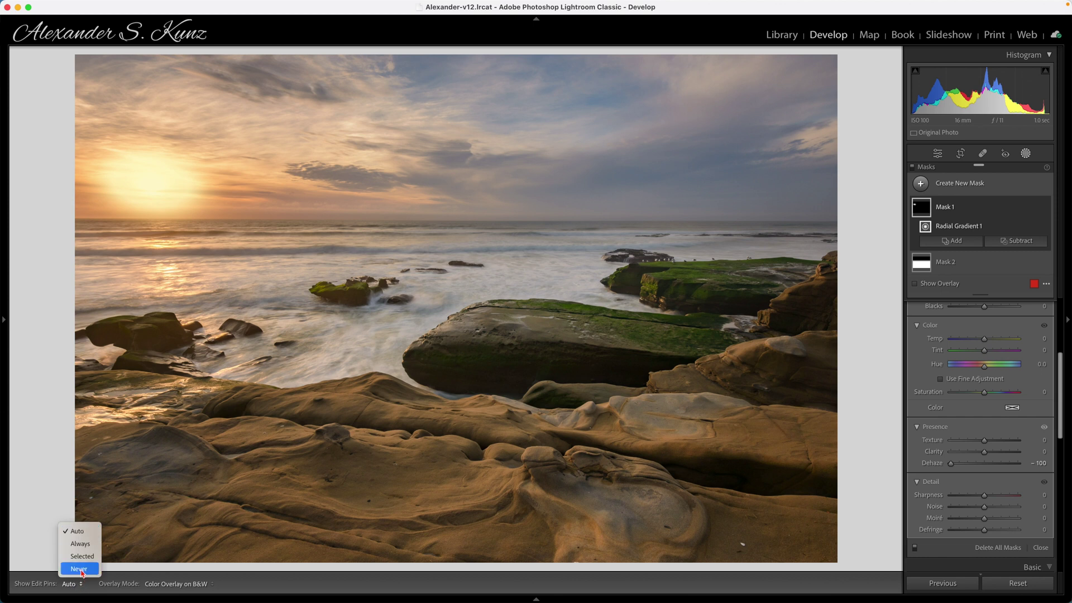
pyautogui.click(81, 569)
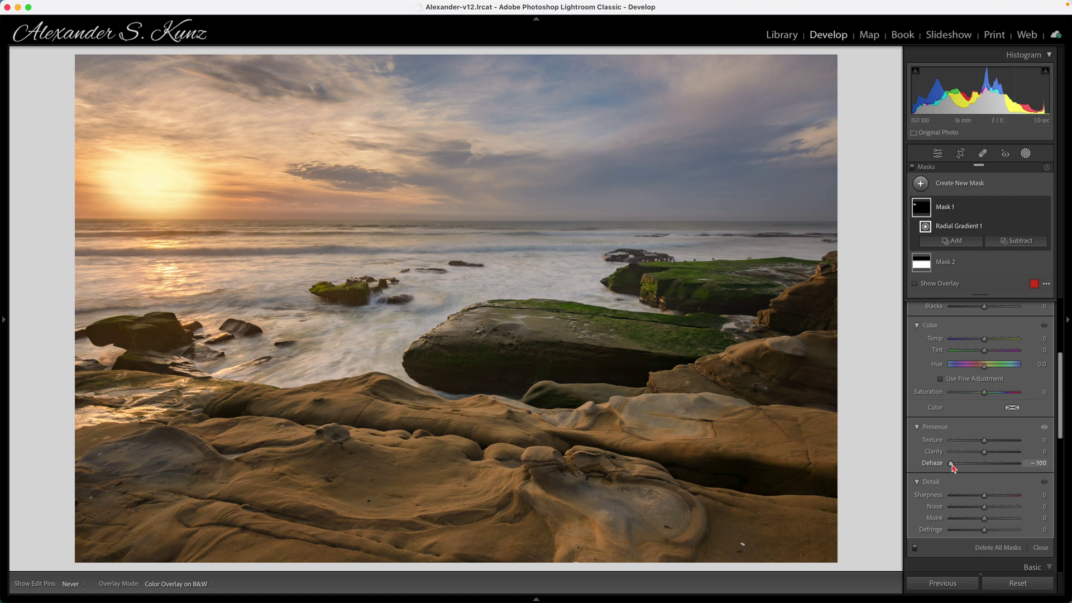
pyautogui.moveTo(952, 465); pyautogui.dragTo(969, 468)
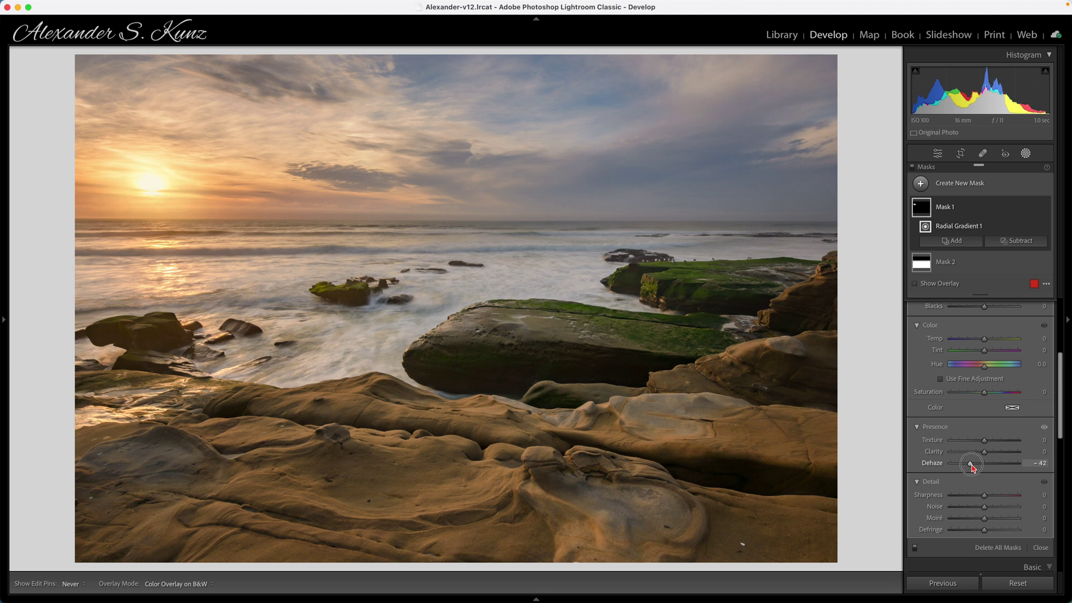
pyautogui.moveTo(971, 466); pyautogui.dragTo(972, 466)
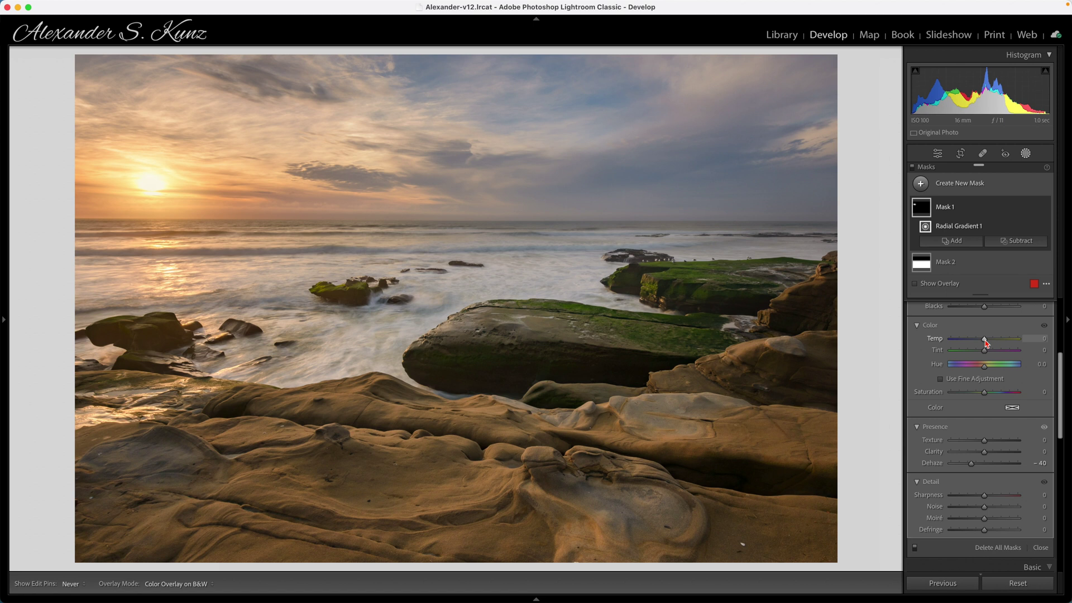
# Step: Warm the sun mask to temperature +34 and reset Tint back to neutral
pyautogui.moveTo(984, 340); pyautogui.dragTo(1029, 339)
pyautogui.moveTo(1018, 339); pyautogui.dragTo(1002, 339)
pyautogui.moveTo(984, 350)
pyautogui.mouseDown()
pyautogui.moveTo(998, 355)
pyautogui.moveTo(985, 357)
pyautogui.mouseUp()
pyautogui.doubleClick(983, 350)
# Step: Try Clarity and Texture in the sun mask, leaving both unchanged at zero
pyautogui.moveTo(984, 452)
pyautogui.mouseDown()
pyautogui.moveTo(954, 452)
pyautogui.moveTo(977, 452)
pyautogui.mouseUp()
pyautogui.doubleClick(987, 452)
pyautogui.moveTo(984, 442)
pyautogui.mouseDown()
pyautogui.moveTo(967, 441)
pyautogui.moveTo(1009, 441)
pyautogui.moveTo(984, 441)
pyautogui.mouseUp()
# Step: Add a Brush component to Mask 1 and paint the sun's reflection on the water into it
pyautogui.click(921, 207)
pyautogui.click(961, 244)
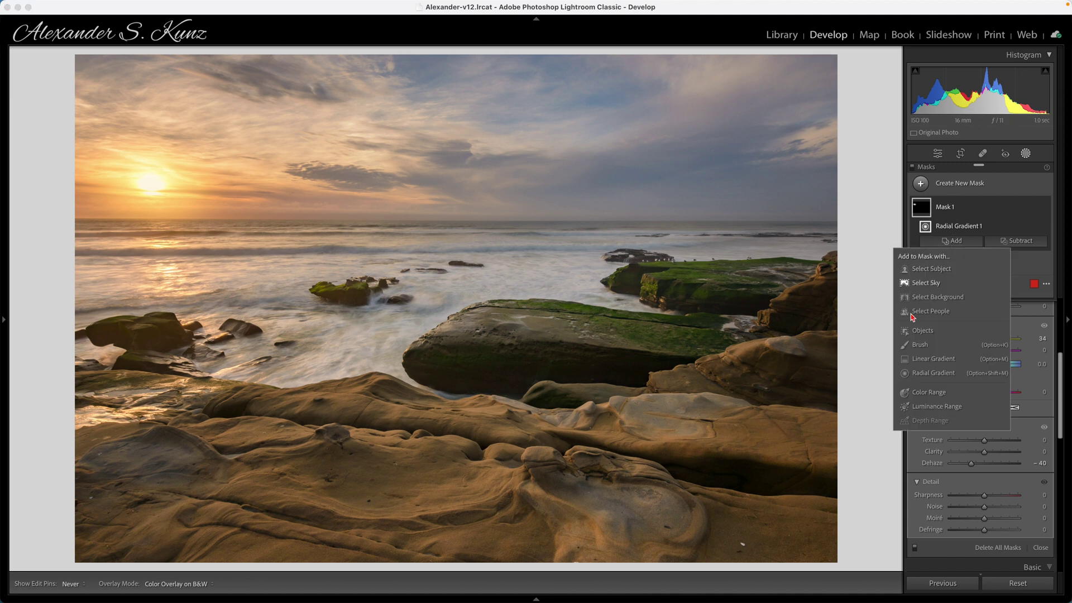
pyautogui.click(917, 350)
pyautogui.scroll(3, 918, 350)
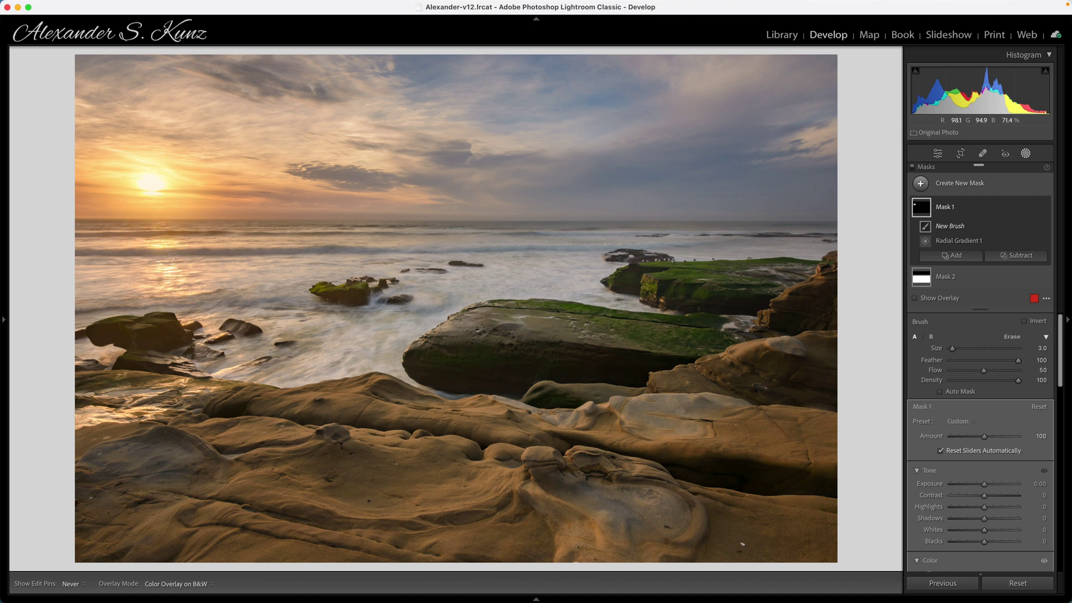
pyautogui.moveTo(157, 237); pyautogui.dragTo(152, 268)
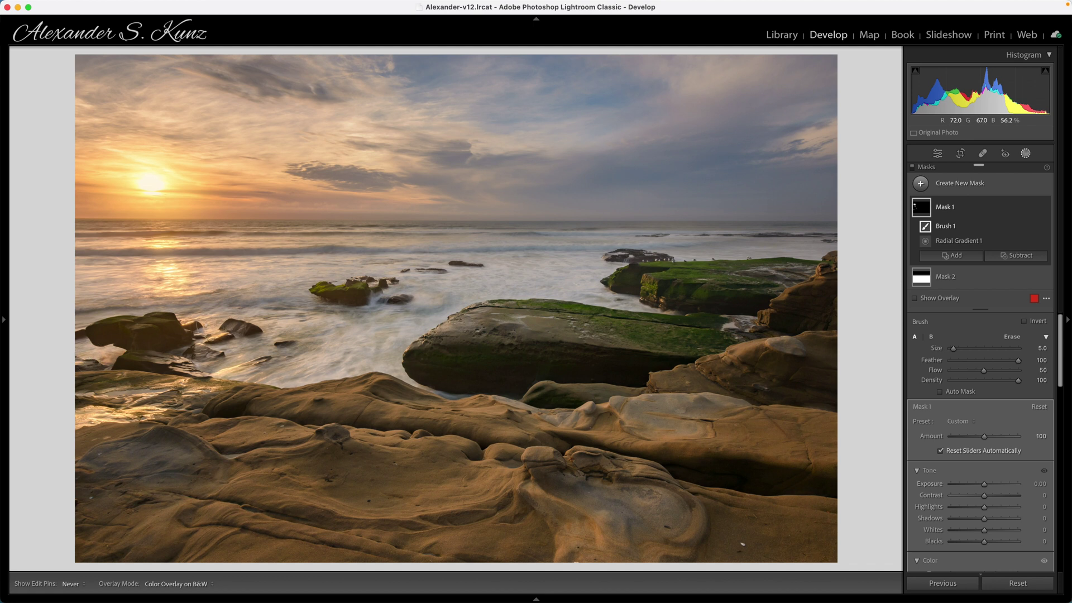
pyautogui.scroll(-2, 167, 267)
pyautogui.press('o')
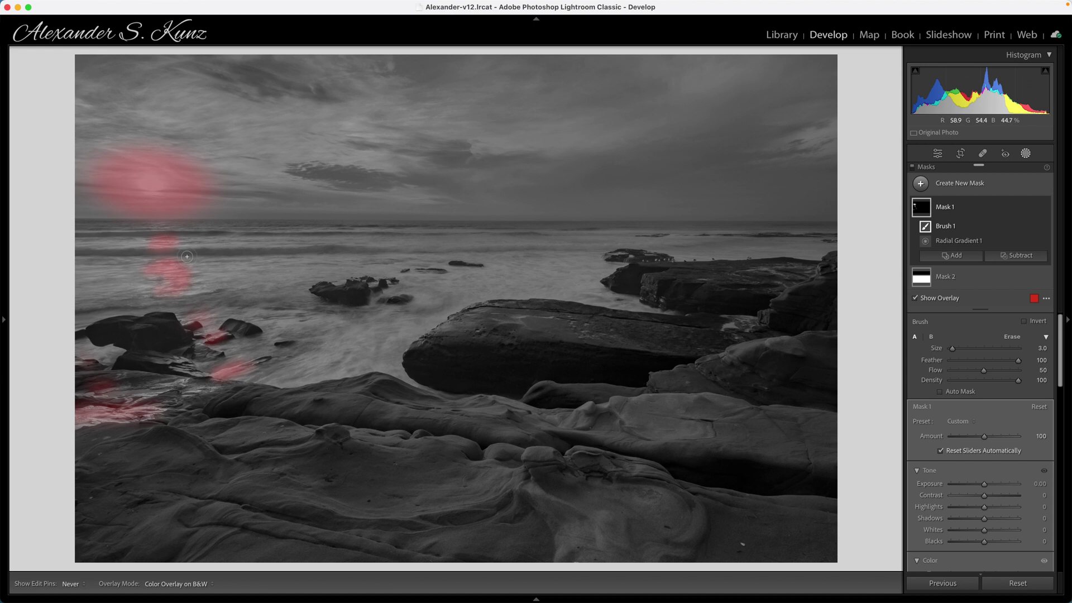
pyautogui.press('alt')
pyautogui.press('o')
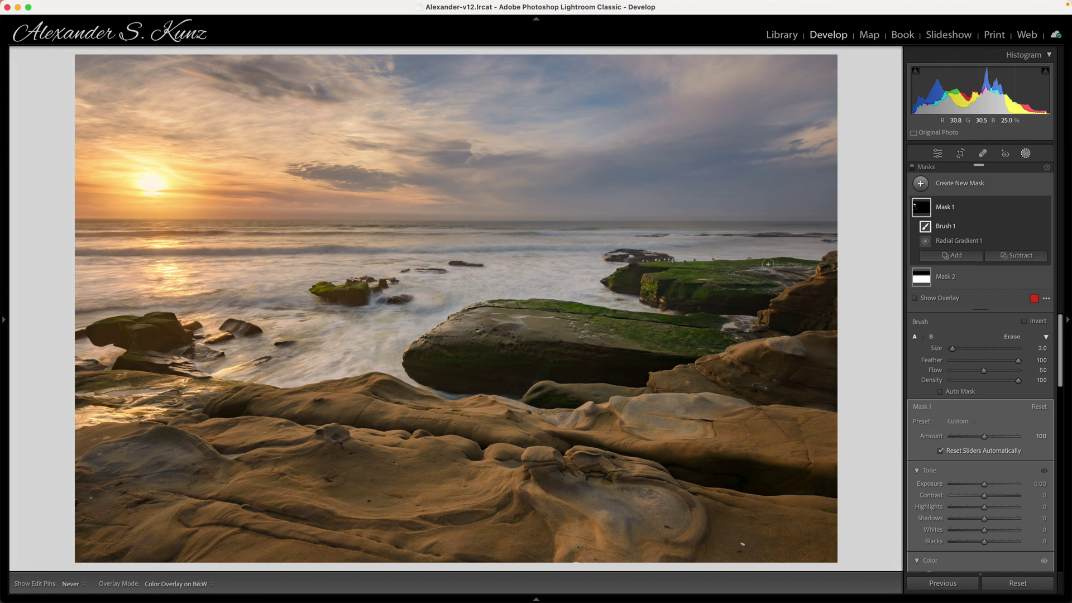
pyautogui.moveTo(980, 207)
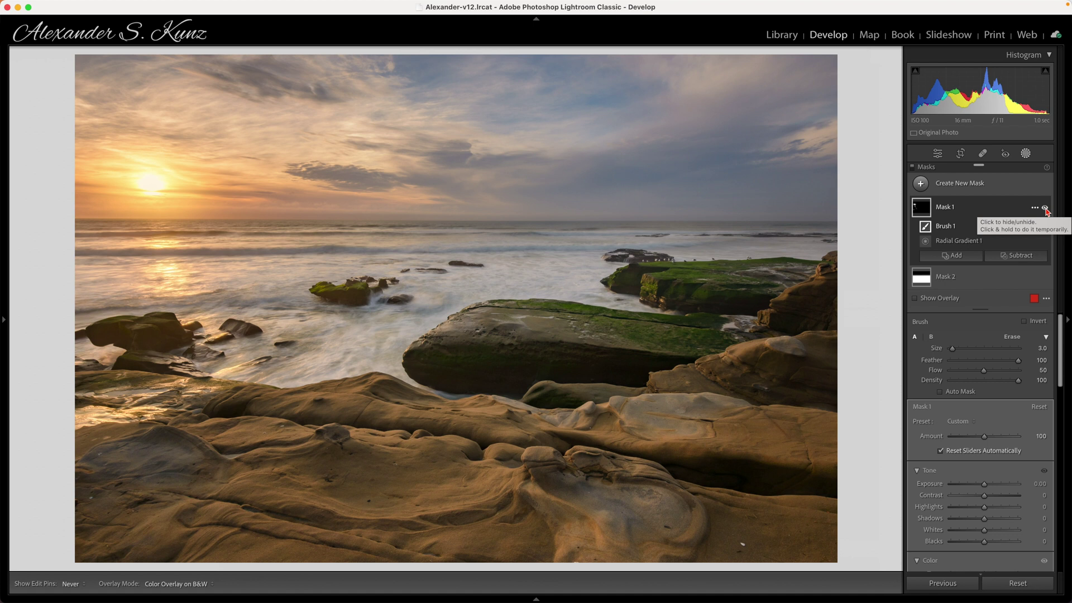
# Step: Toggle Mask 1's visibility to compare with and without, then close Masking back to basic adjustments
pyautogui.click(1045, 208)
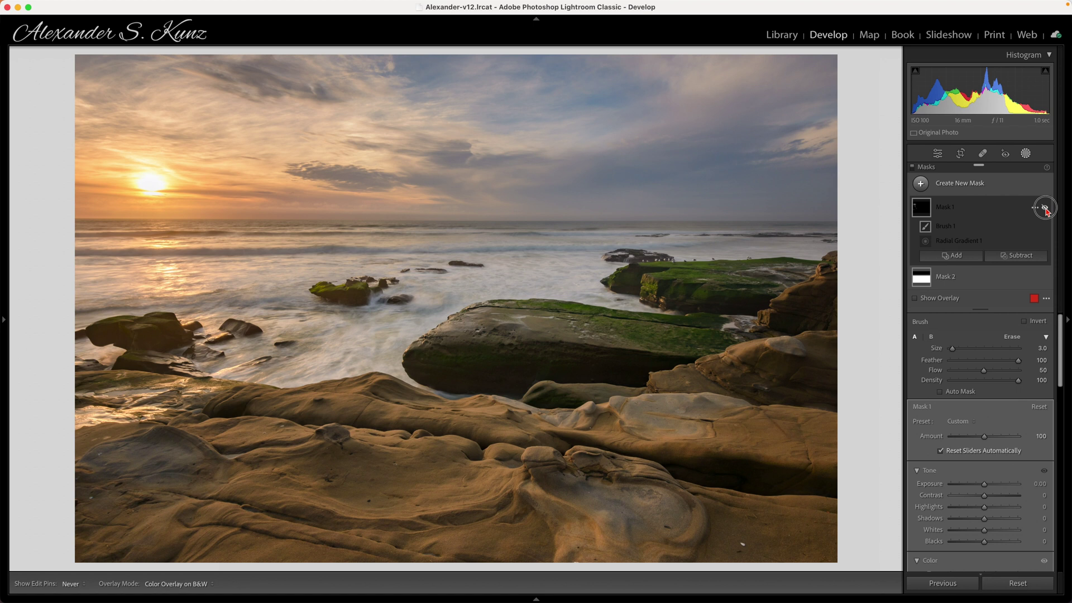
pyautogui.click(1045, 208)
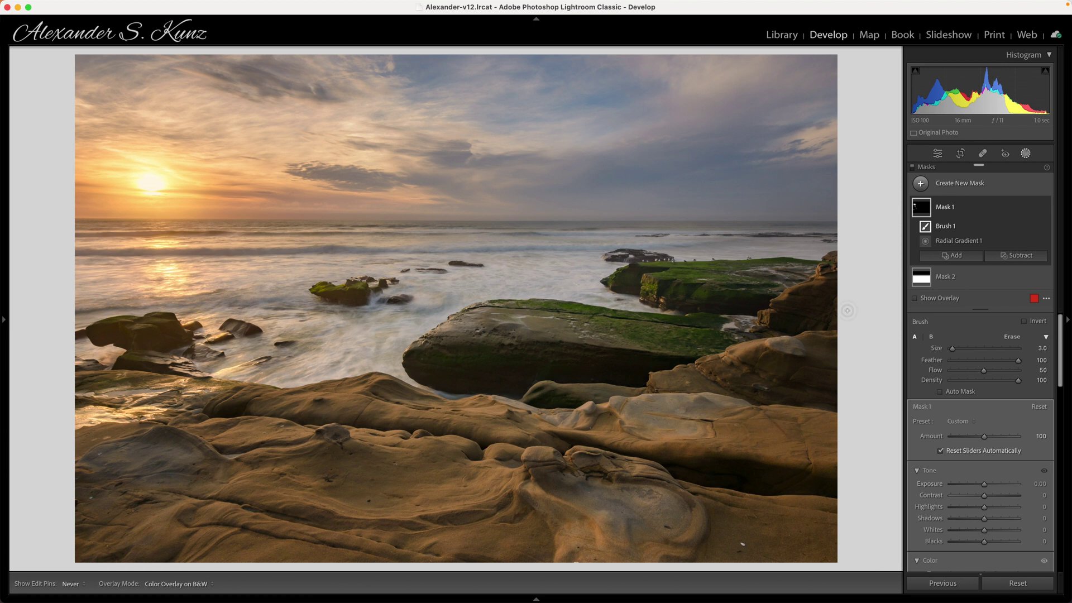
pyautogui.click(1025, 153)
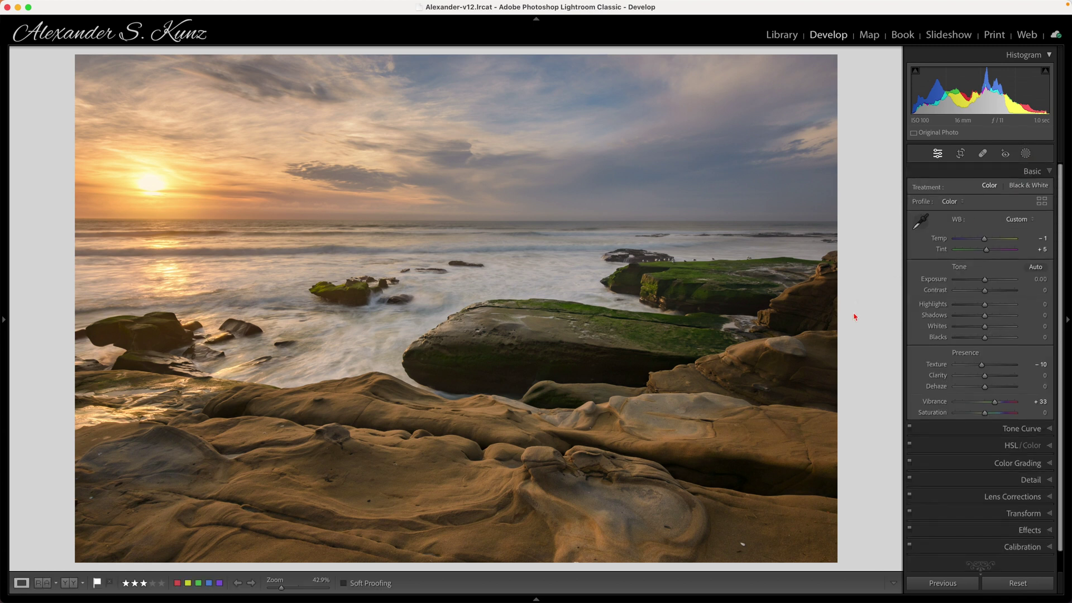